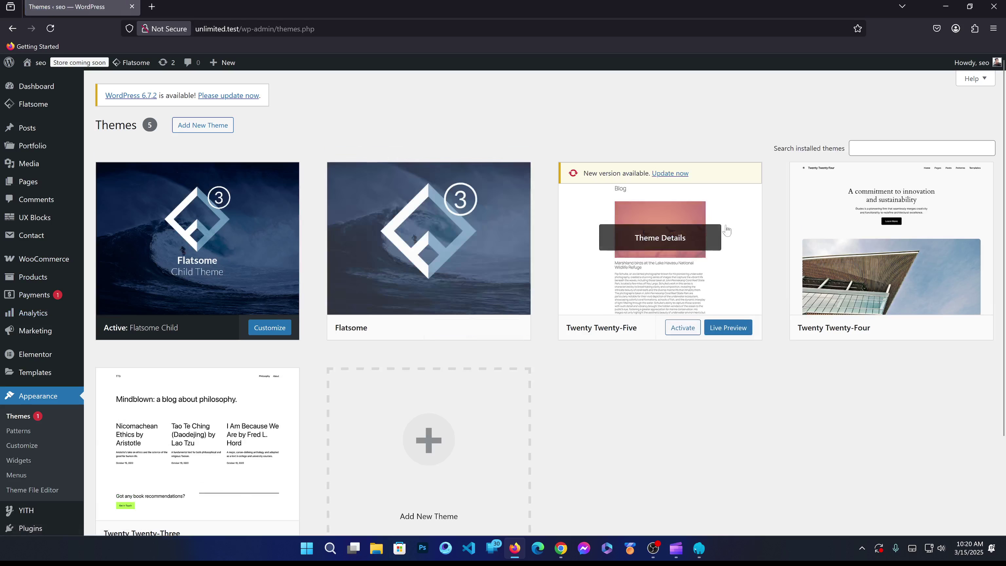
Step: Open the upload form for adding a new plugin from a .zip file
{"action": "scroll", "coordinate": [119, 359], "scroll_direction": "down", "scroll_amount": 2}
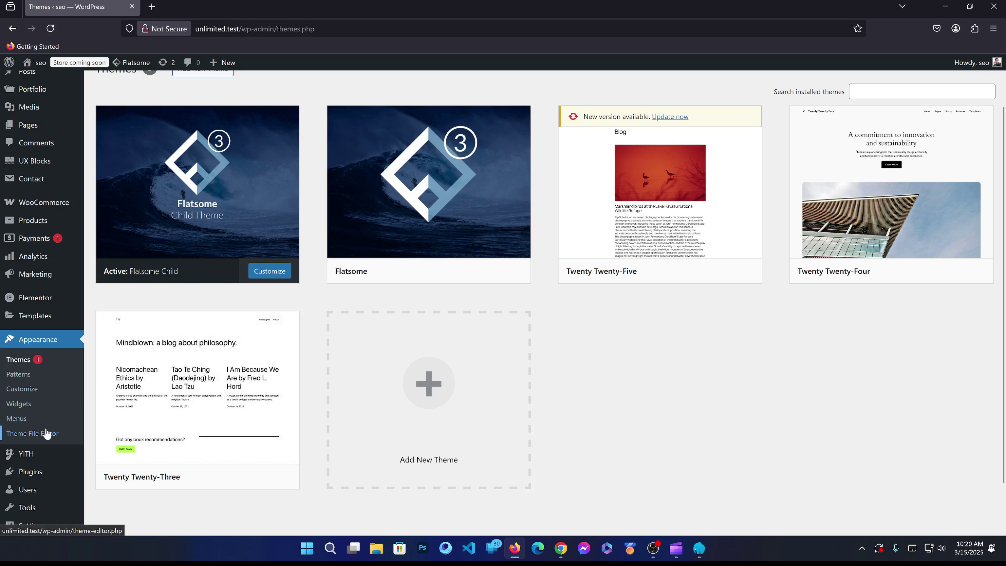
{"action": "scroll", "coordinate": [39, 396], "scroll_direction": "down", "scroll_amount": 2}
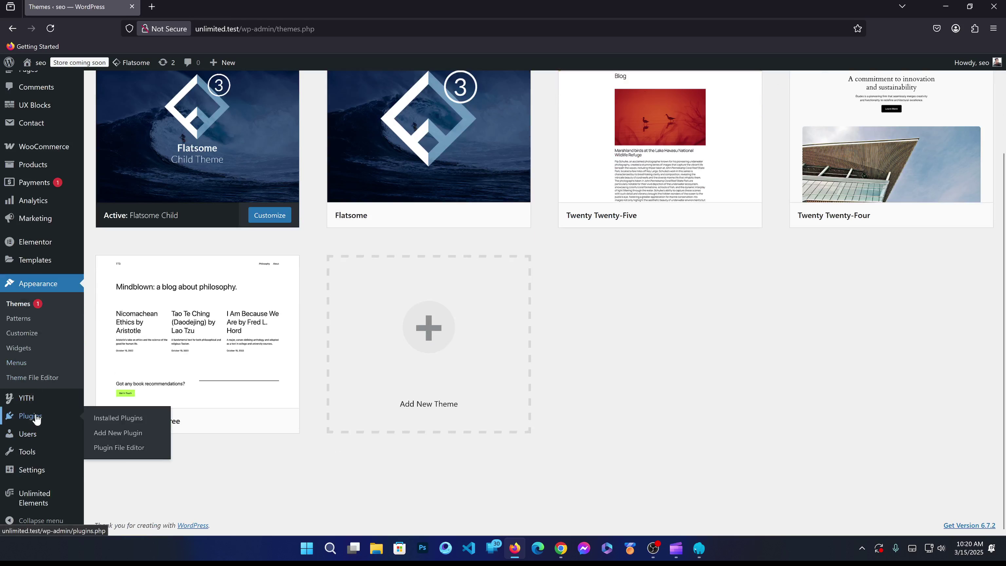
{"action": "left_click", "coordinate": [36, 419]}
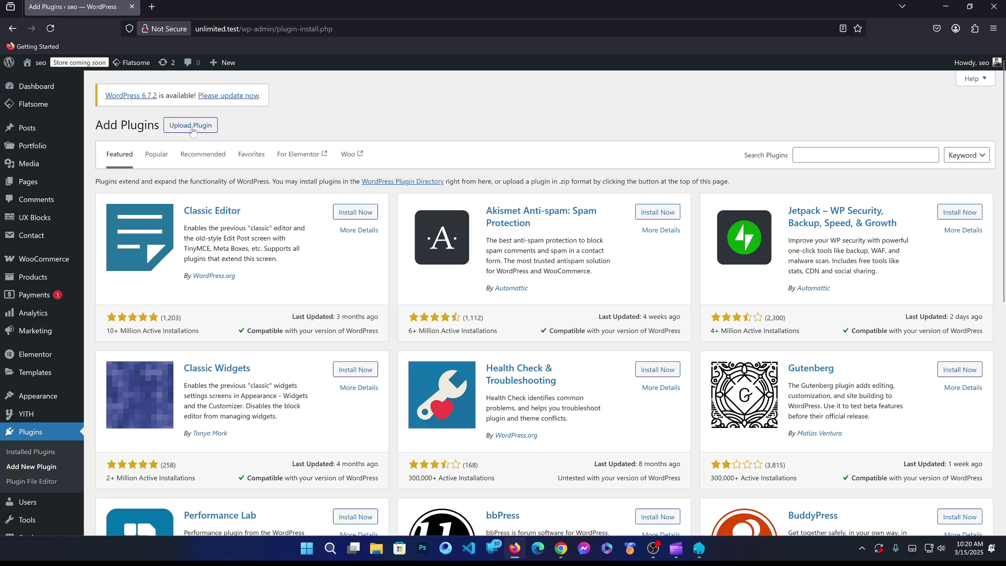
{"action": "left_click", "coordinate": [191, 126]}
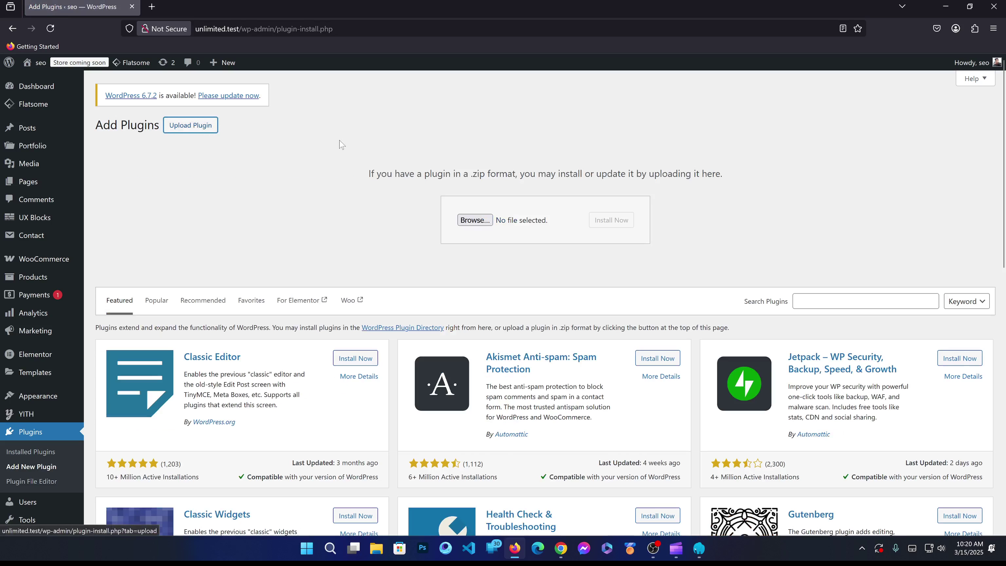
Step: Upload wp-reset-v6.16.zip from the Downloads folder, then install and activate the plugin
{"action": "left_click", "coordinate": [475, 220]}
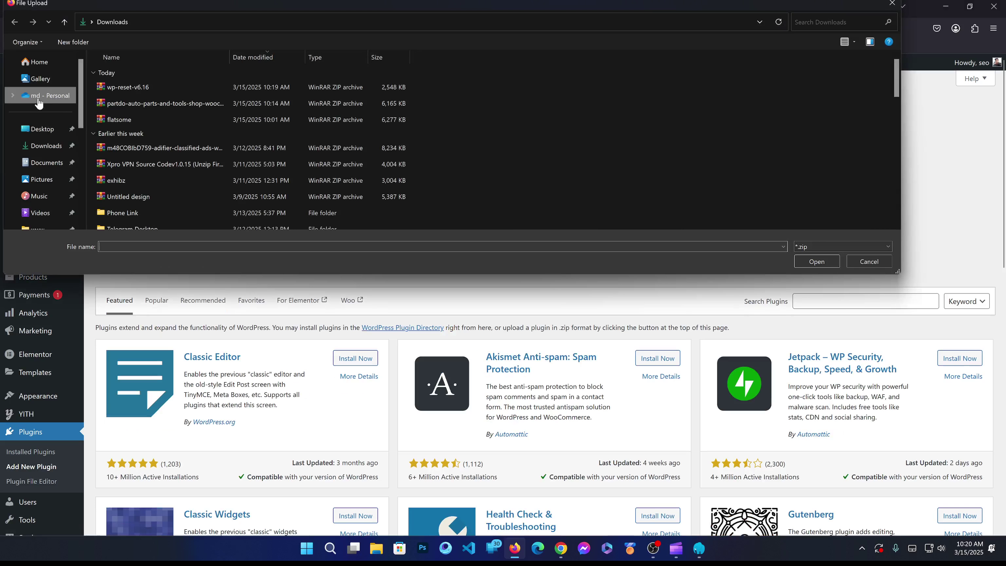
{"action": "left_click", "coordinate": [150, 87]}
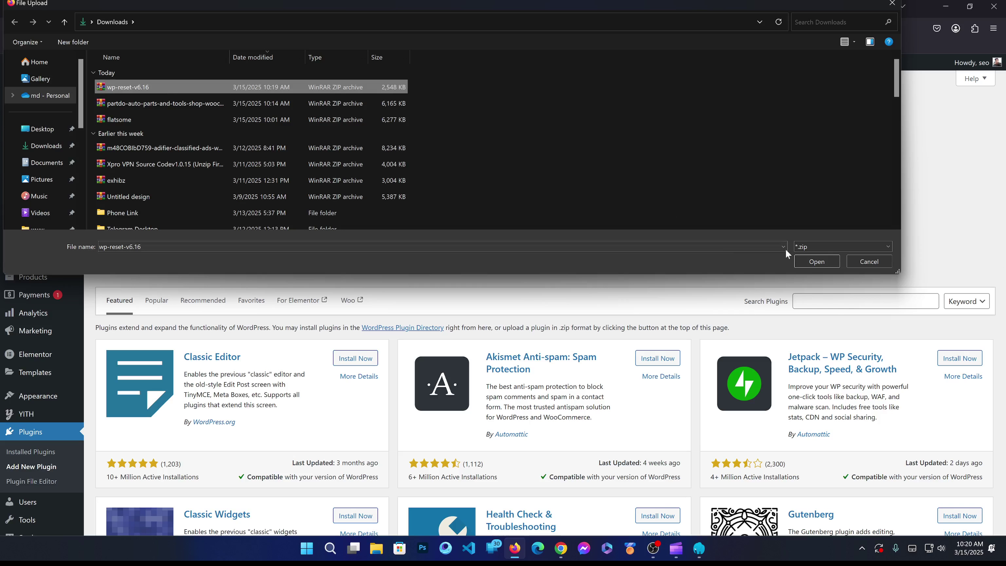
{"action": "left_click", "coordinate": [816, 260]}
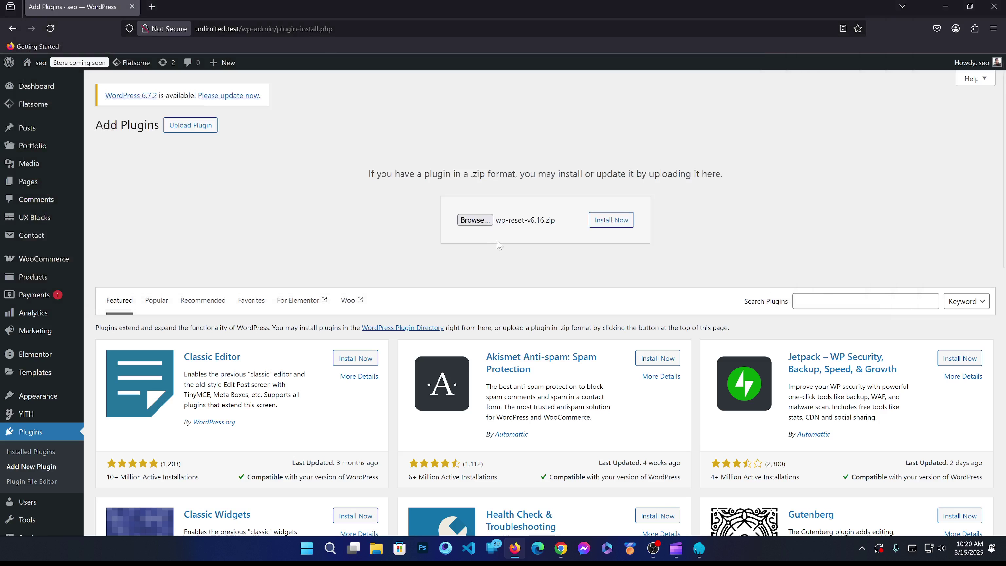
{"action": "left_click", "coordinate": [610, 221]}
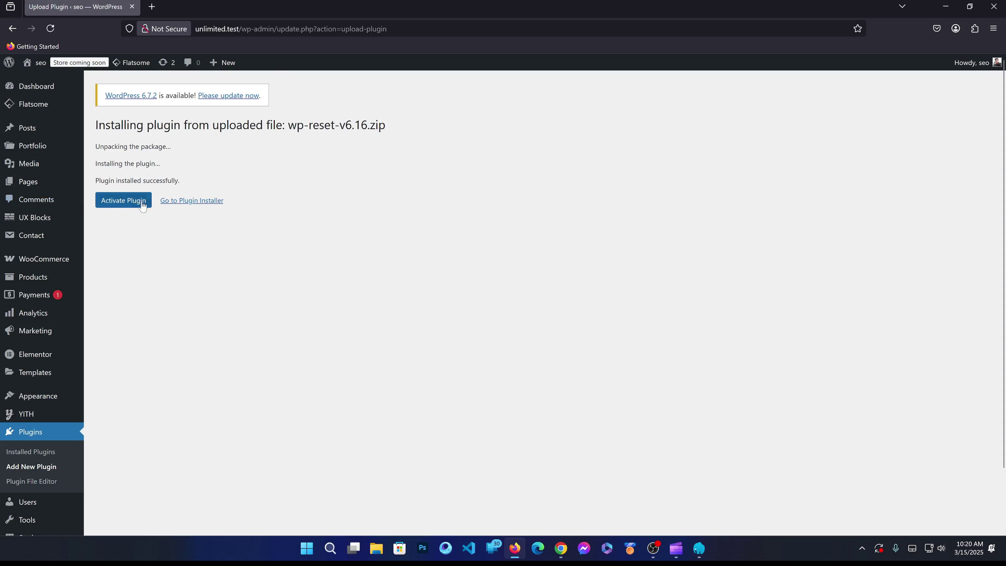
{"action": "left_click", "coordinate": [121, 207]}
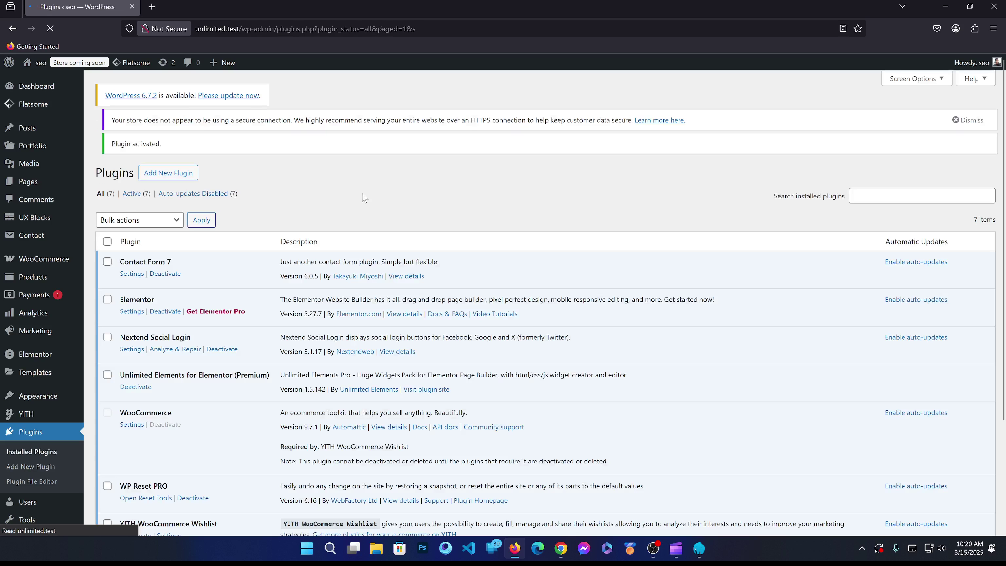
Step: Open the WP Reset PRO tools page and dismiss the plugin's welcome notice
{"action": "scroll", "coordinate": [346, 192], "scroll_direction": "down", "scroll_amount": 2}
{"action": "scroll", "coordinate": [346, 192], "scroll_direction": "down", "scroll_amount": 1}
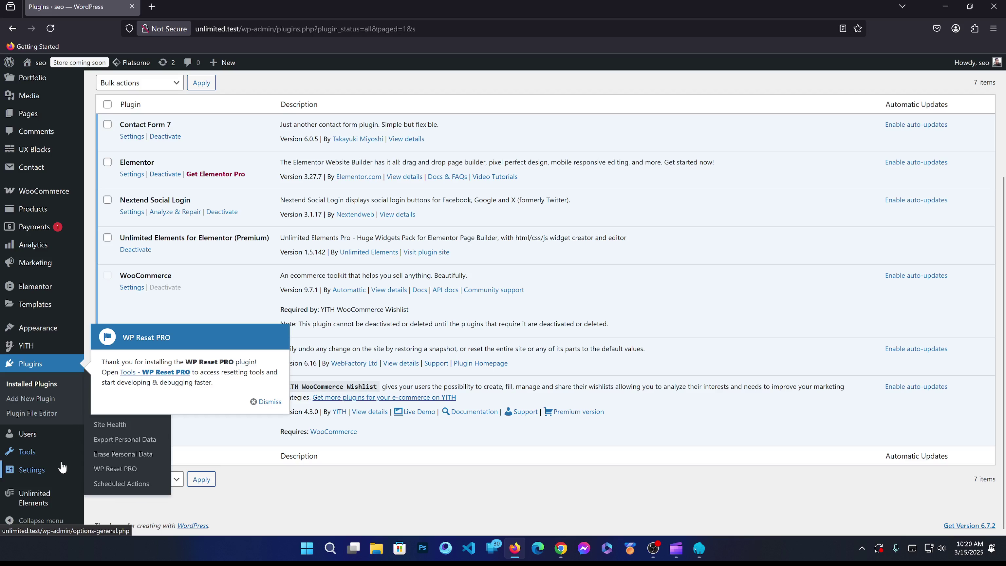
{"action": "mouse_move", "coordinate": [36, 456]}
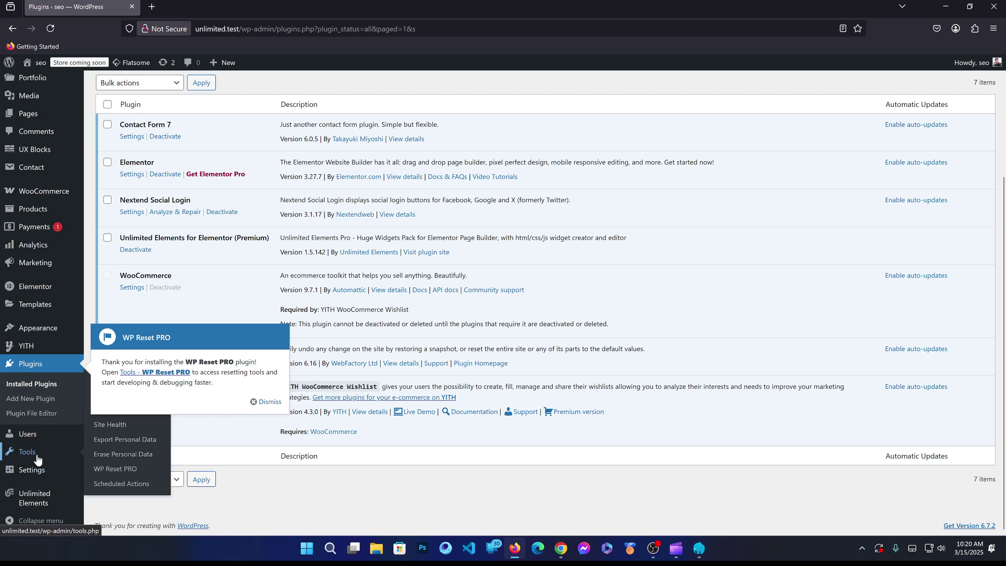
{"action": "left_click", "coordinate": [108, 471]}
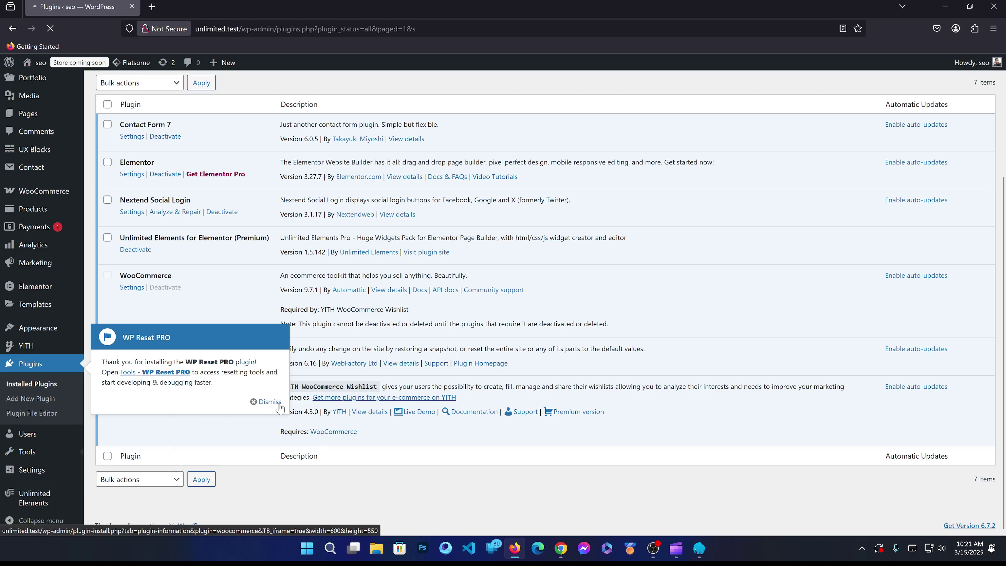
{"action": "left_click", "coordinate": [269, 401]}
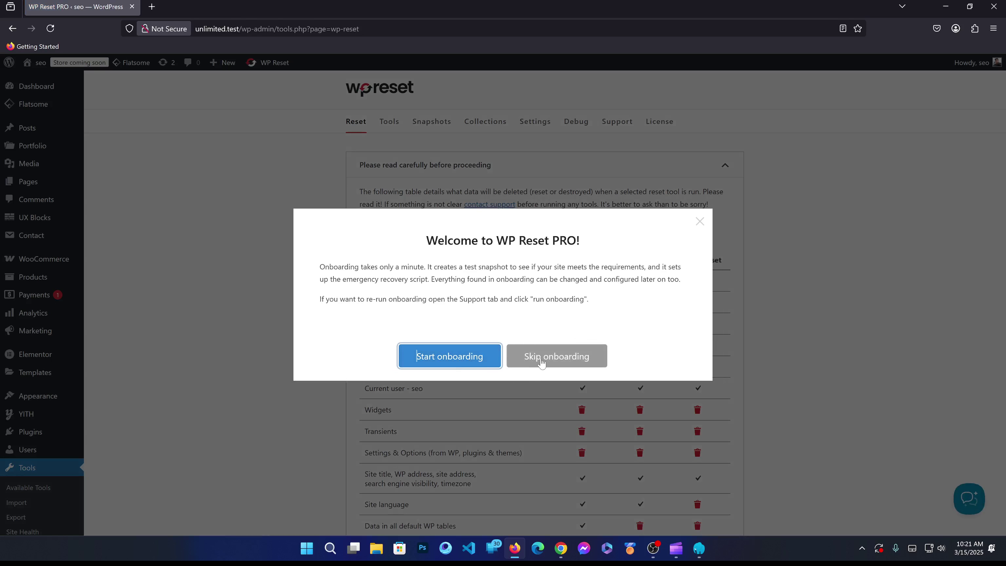
Step: Run the WP Reset PRO onboarding with automatic snapshots left on and decline installing the Emergency Recovery Script now
{"action": "left_click", "coordinate": [458, 364]}
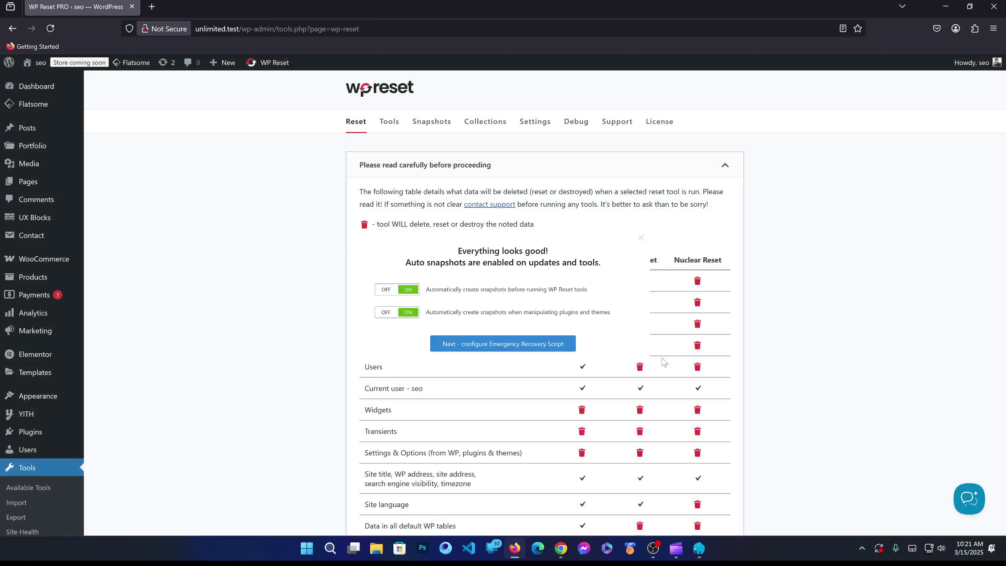
{"action": "left_click", "coordinate": [505, 368]}
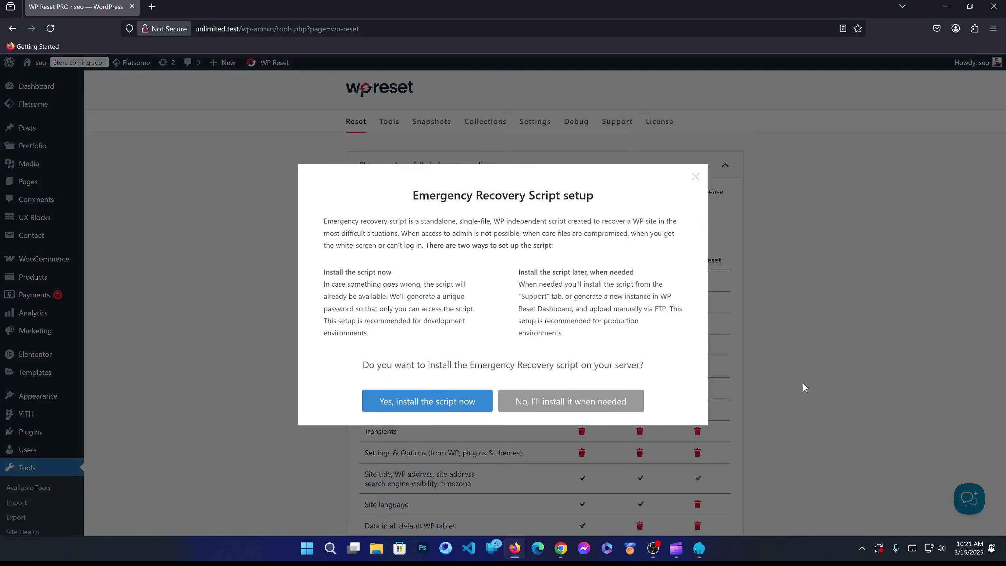
{"action": "left_click", "coordinate": [518, 416]}
Step: Examine the Options Reset, Site Reset and Nuclear Site Reset tools and the explanations of what they delete
{"action": "scroll", "coordinate": [612, 365], "scroll_direction": "down", "scroll_amount": 15}
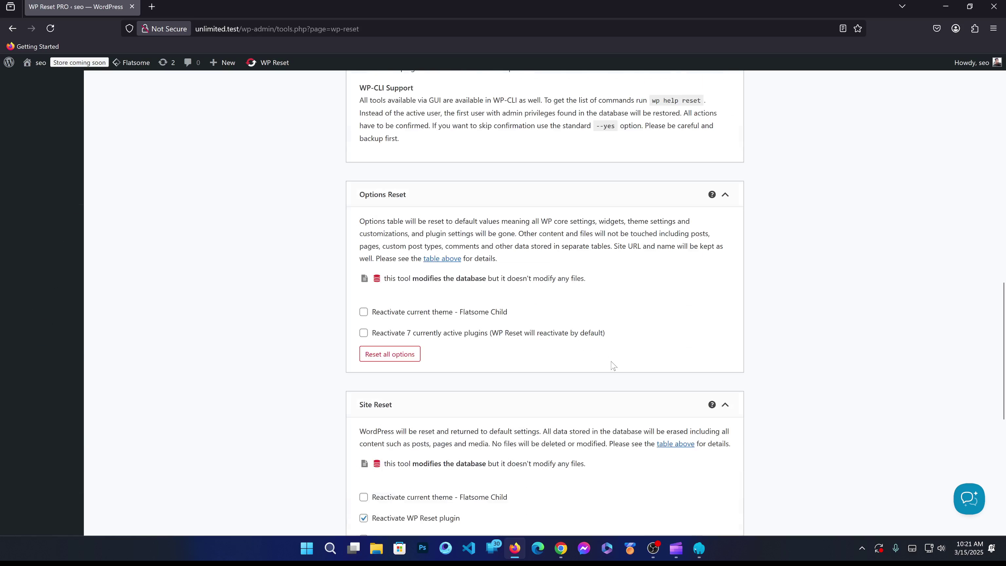
{"action": "scroll", "coordinate": [494, 288], "scroll_direction": "down", "scroll_amount": 8}
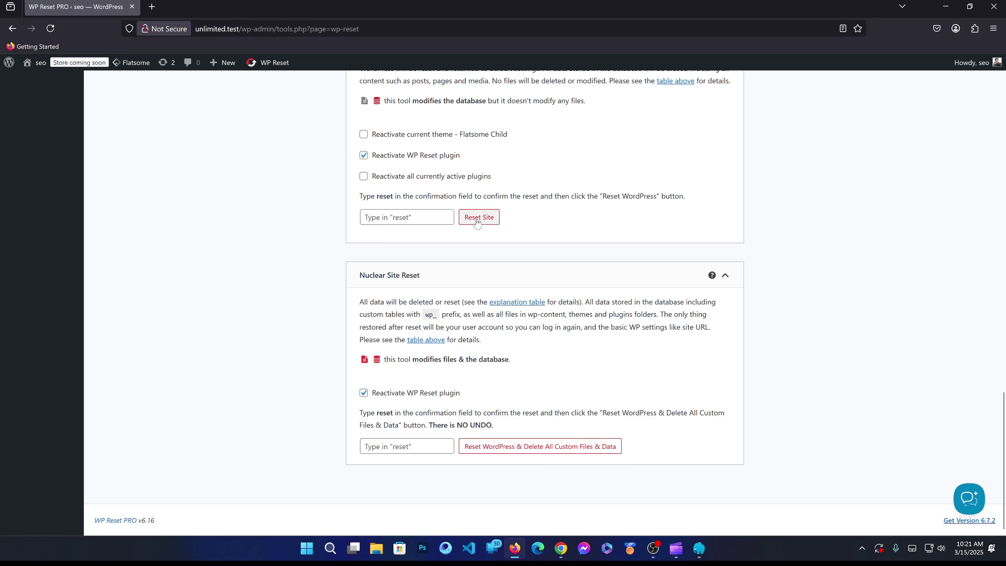
{"action": "scroll", "coordinate": [475, 252], "scroll_direction": "up", "scroll_amount": 7}
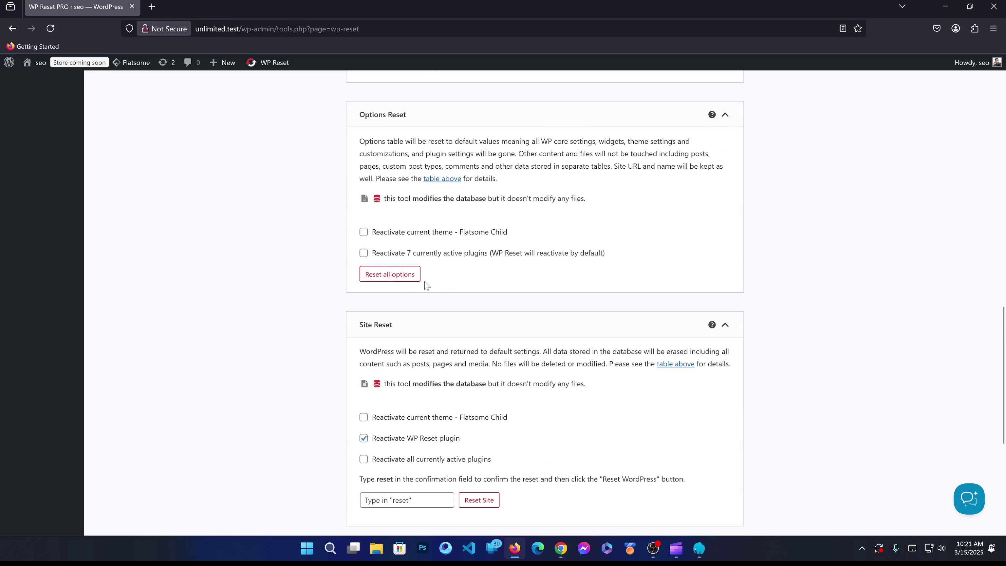
{"action": "scroll", "coordinate": [522, 249], "scroll_direction": "up", "scroll_amount": 18}
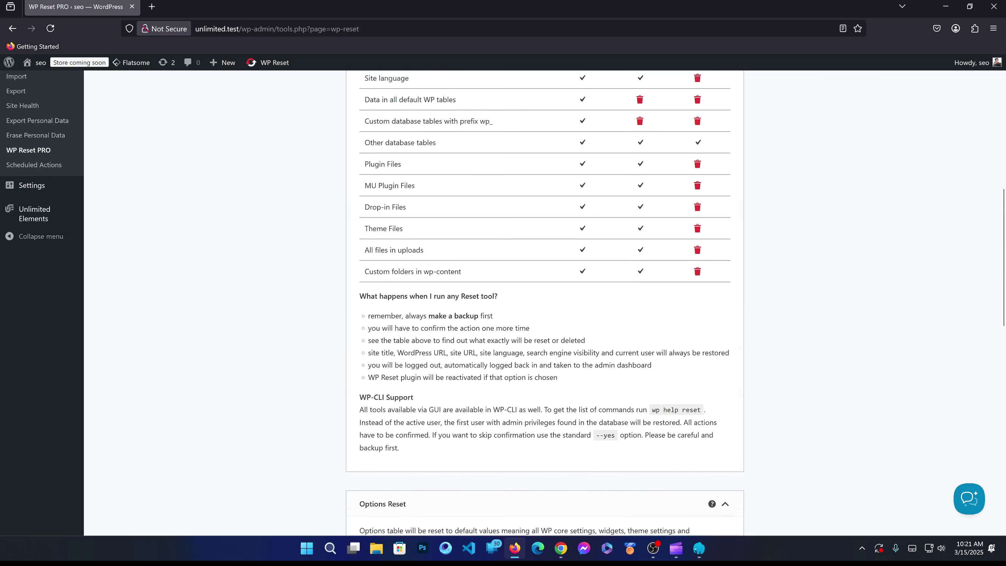
{"action": "scroll", "coordinate": [424, 295], "scroll_direction": "up", "scroll_amount": 1}
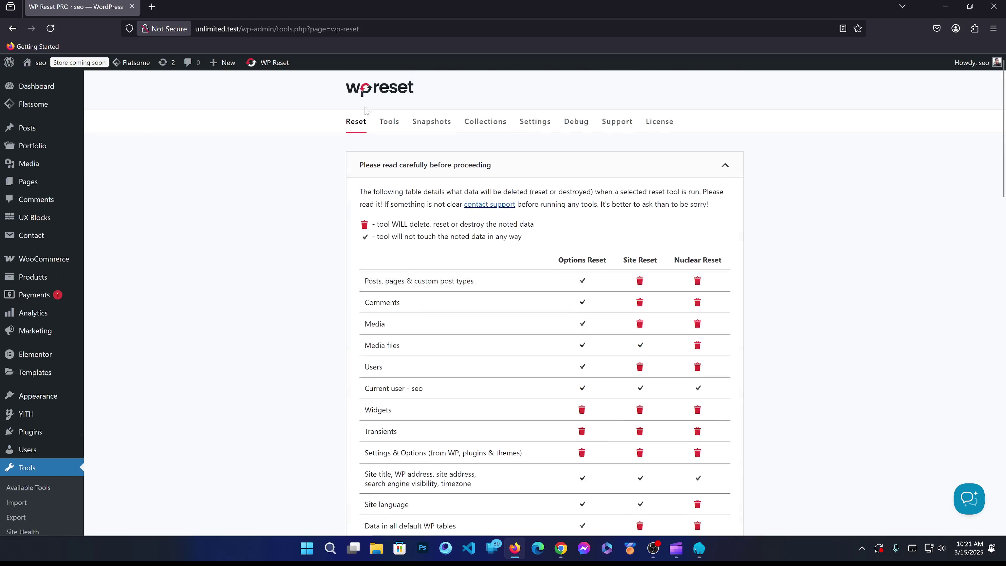
Step: Review WP Reset's individual cleanup tools and its user-created and automatic snapshots
{"action": "left_click", "coordinate": [390, 121]}
{"action": "scroll", "coordinate": [459, 284], "scroll_direction": "down", "scroll_amount": 10}
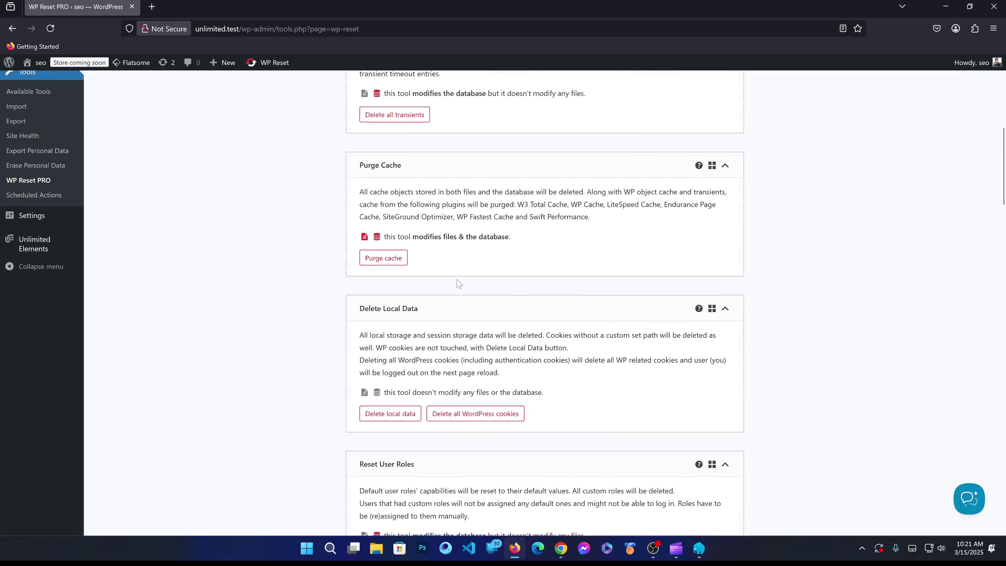
{"action": "scroll", "coordinate": [459, 283], "scroll_direction": "down", "scroll_amount": 15}
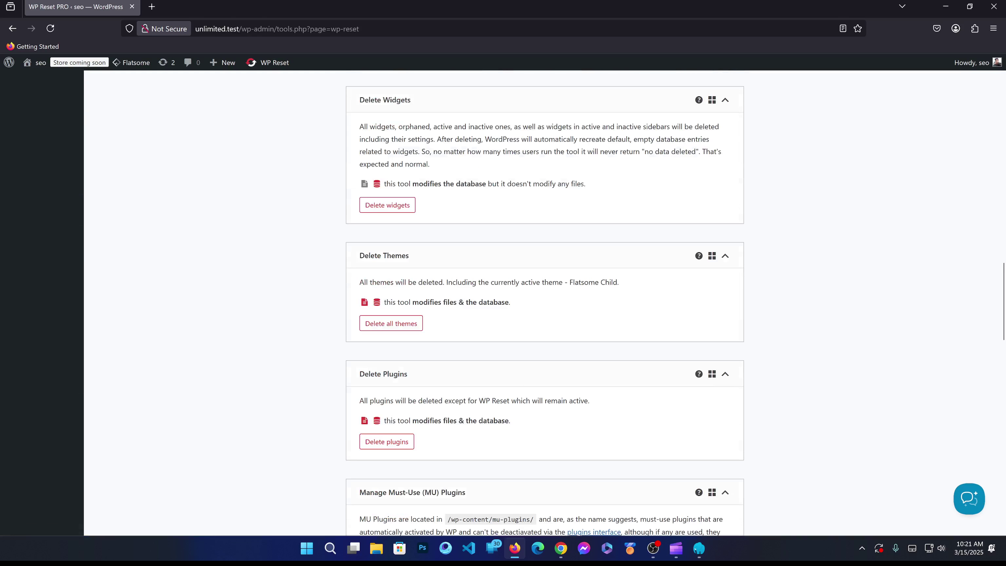
{"action": "scroll", "coordinate": [457, 288], "scroll_direction": "up", "scroll_amount": 20}
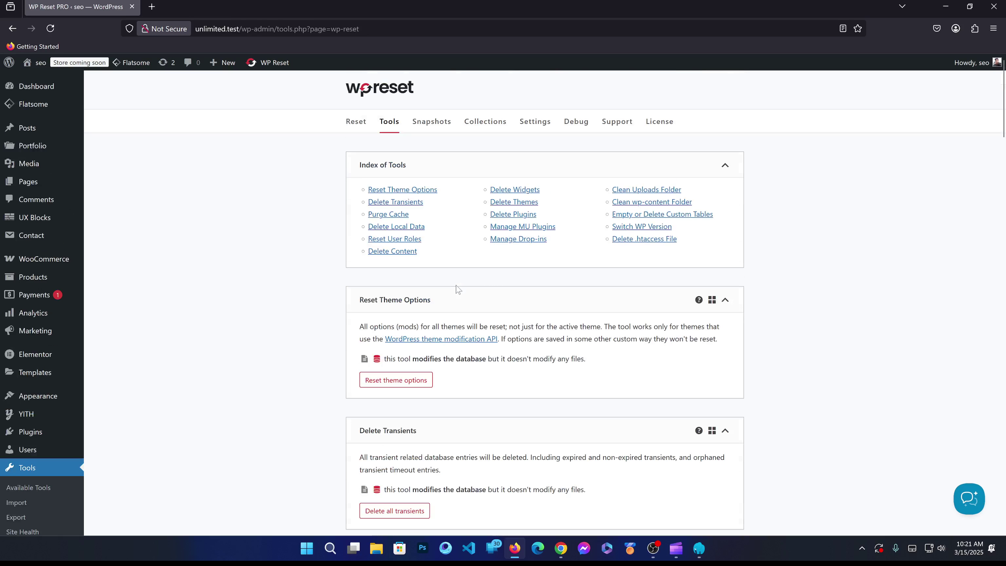
{"action": "left_click", "coordinate": [431, 122]}
{"action": "scroll", "coordinate": [483, 195], "scroll_direction": "down", "scroll_amount": 10}
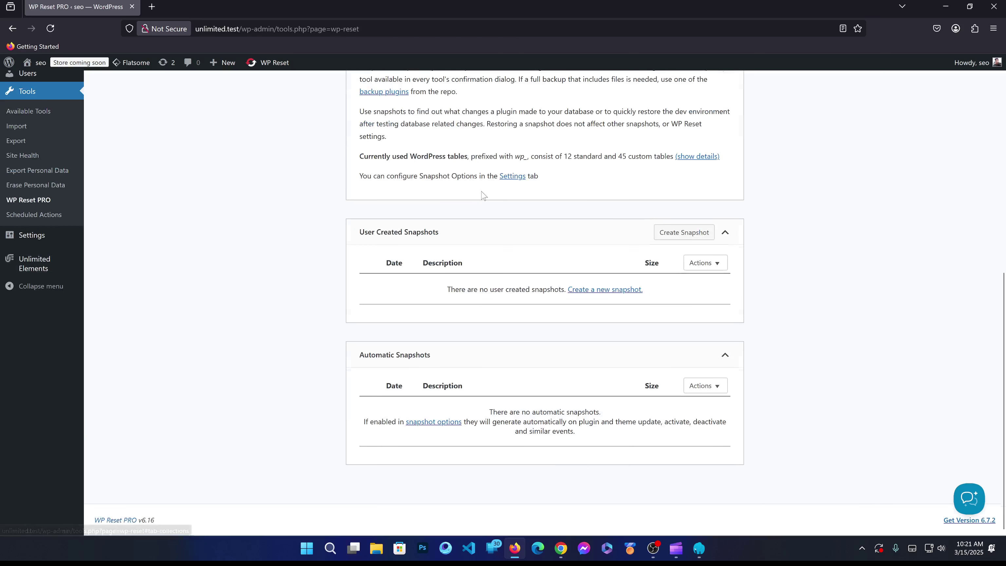
{"action": "scroll", "coordinate": [483, 196], "scroll_direction": "up", "scroll_amount": 10}
Step: Review the WP Reset plugin collections and its cloud and snapshot settings
{"action": "left_click", "coordinate": [486, 120]}
{"action": "scroll", "coordinate": [486, 127], "scroll_direction": "down", "scroll_amount": 4}
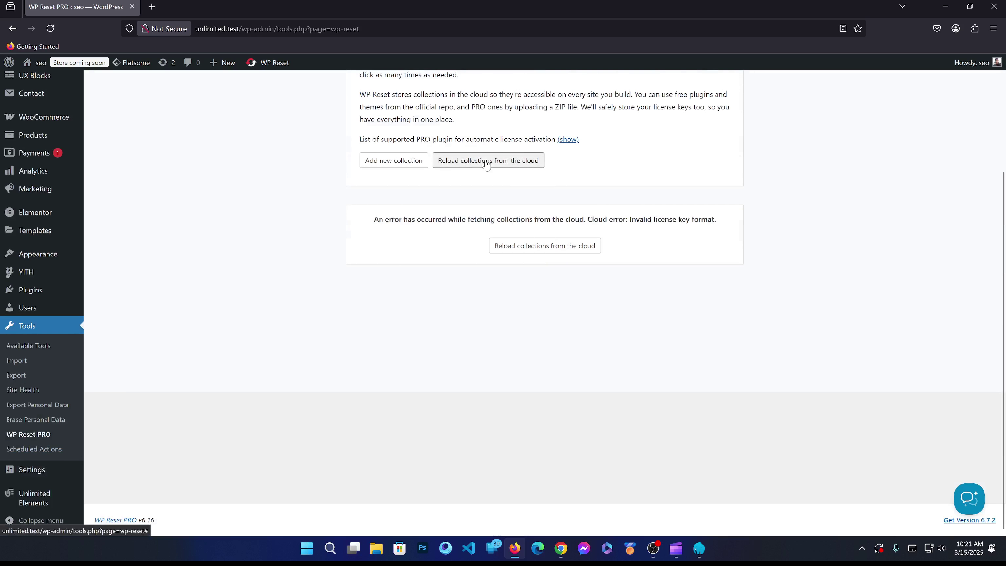
{"action": "scroll", "coordinate": [487, 163], "scroll_direction": "up", "scroll_amount": 5}
{"action": "left_click", "coordinate": [533, 122]}
{"action": "scroll", "coordinate": [531, 159], "scroll_direction": "down", "scroll_amount": 8}
{"action": "scroll", "coordinate": [531, 166], "scroll_direction": "up", "scroll_amount": 8}
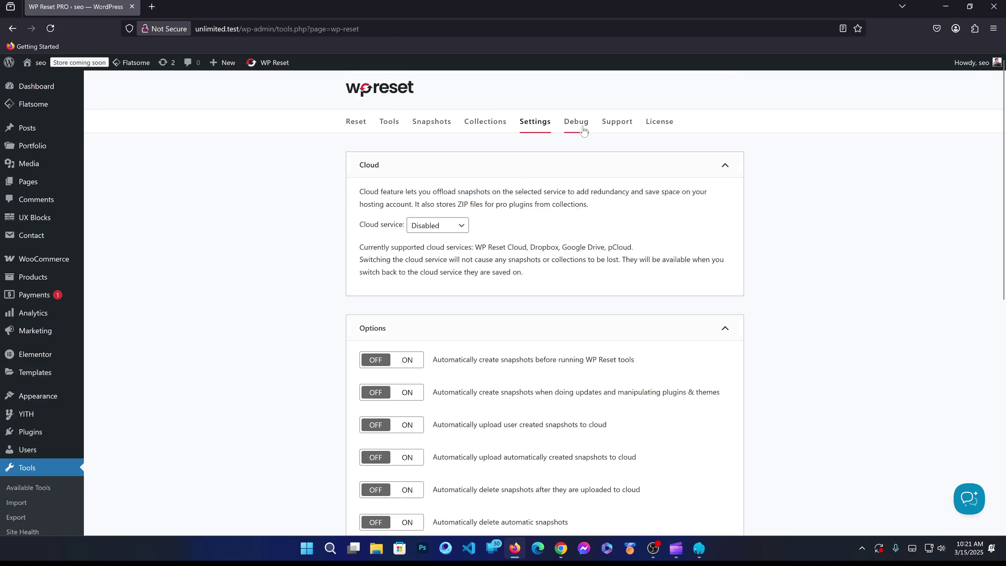
Step: Review the WordPress and WP Reset debug options, and view the plugin's support section
{"action": "left_click", "coordinate": [579, 122]}
{"action": "scroll", "coordinate": [563, 166], "scroll_direction": "down", "scroll_amount": 4}
{"action": "scroll", "coordinate": [555, 150], "scroll_direction": "up", "scroll_amount": 4}
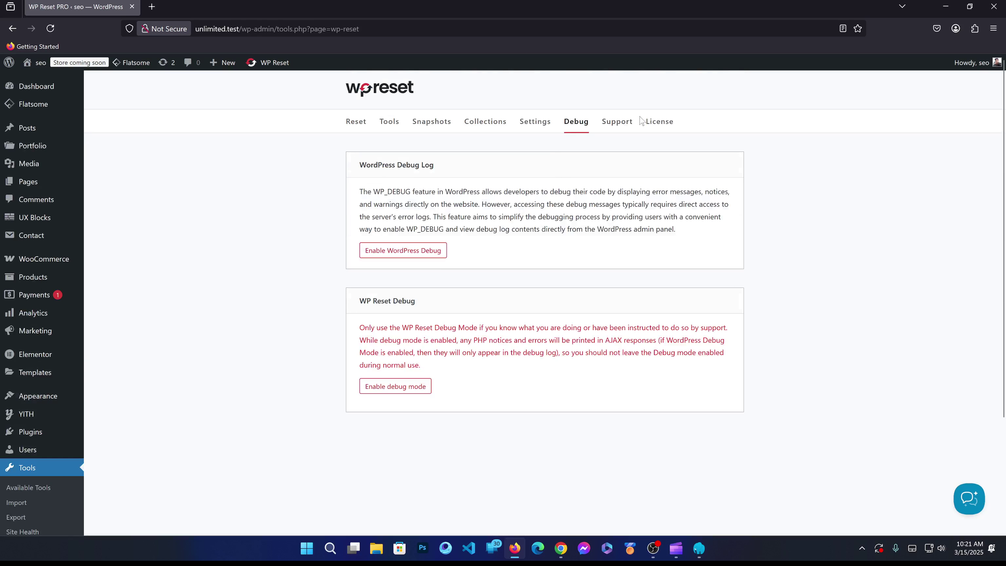
{"action": "left_click", "coordinate": [617, 121]}
Step: Check the WP Reset license key field, license status and validity period
{"action": "left_click", "coordinate": [652, 121]}
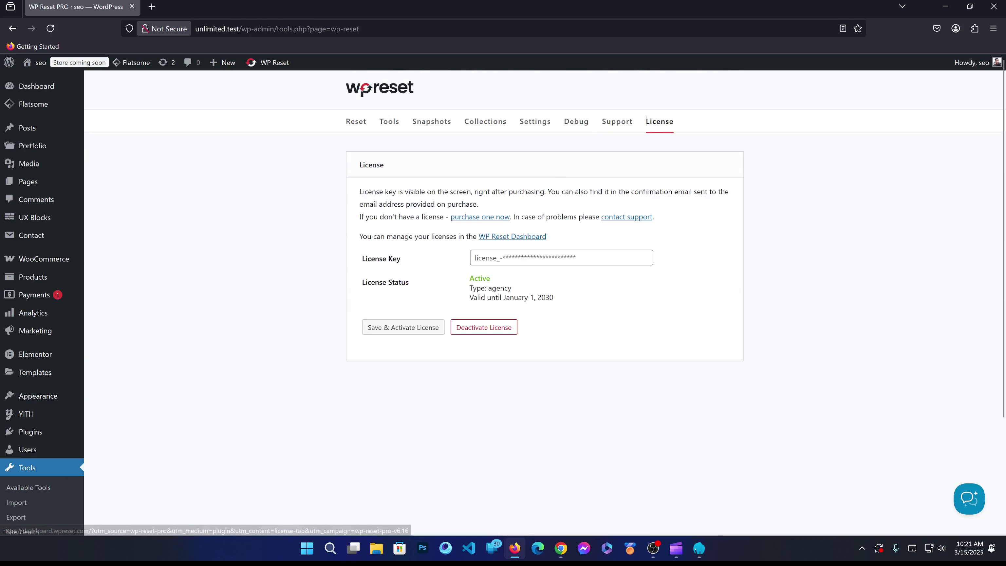
{"action": "left_click_drag", "start_coordinate": [468, 281], "coordinate": [501, 281]}
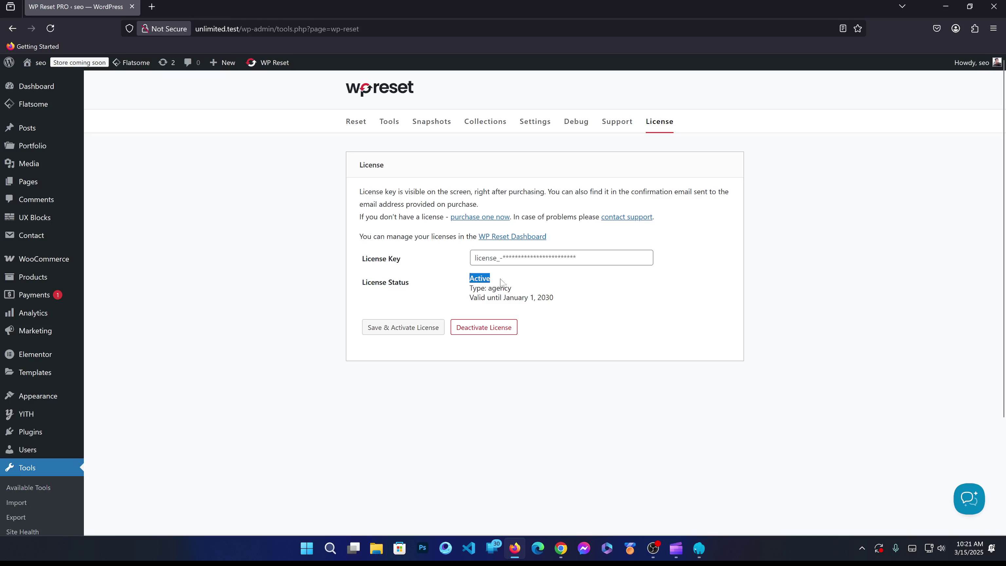
{"action": "left_click", "coordinate": [568, 290]}
{"action": "left_click", "coordinate": [562, 257]}
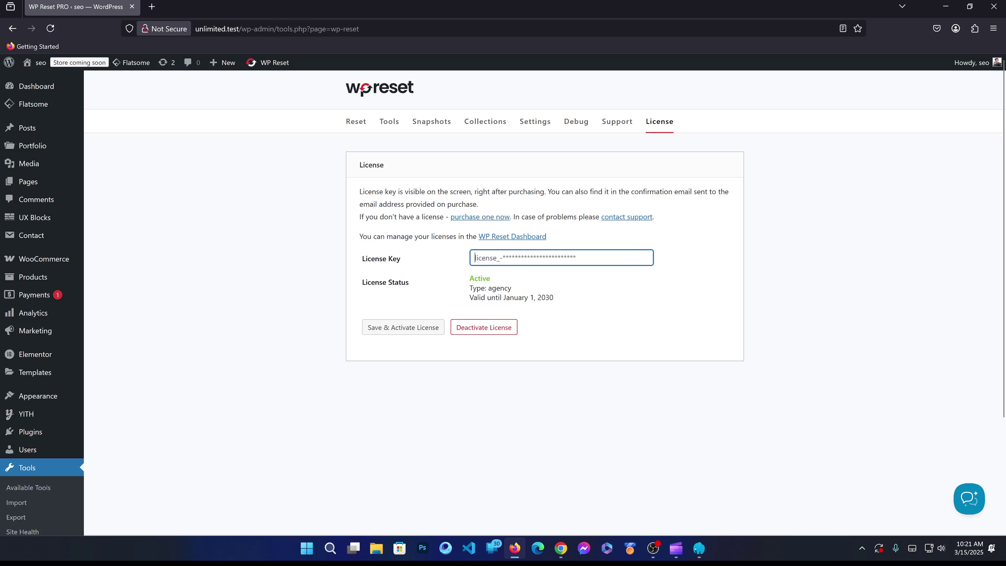
{"action": "left_click", "coordinate": [591, 304]}
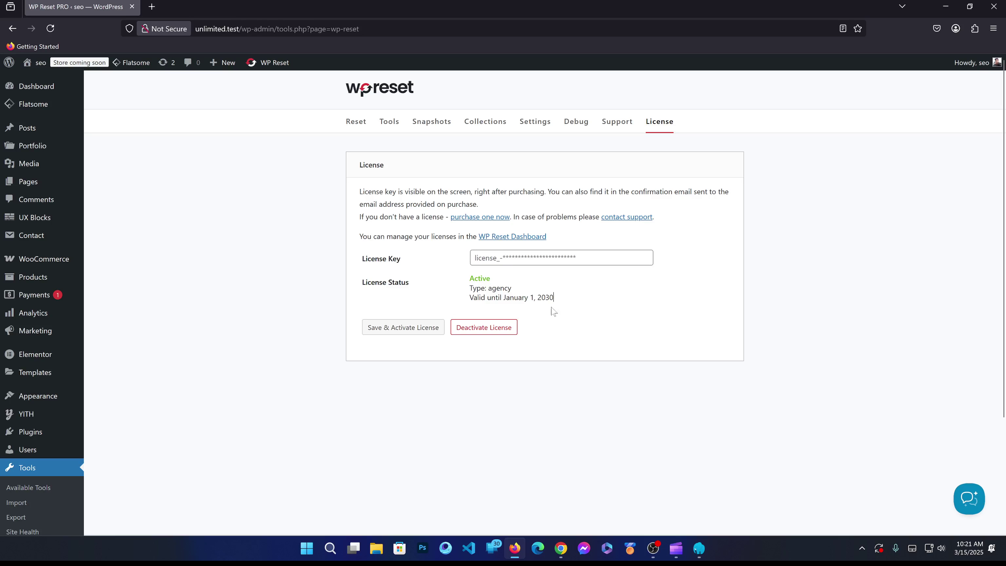
Step: Return to the reset tools and compare the Options Reset, Site Reset and Nuclear Site Reset choices
{"action": "left_click", "coordinate": [359, 122]}
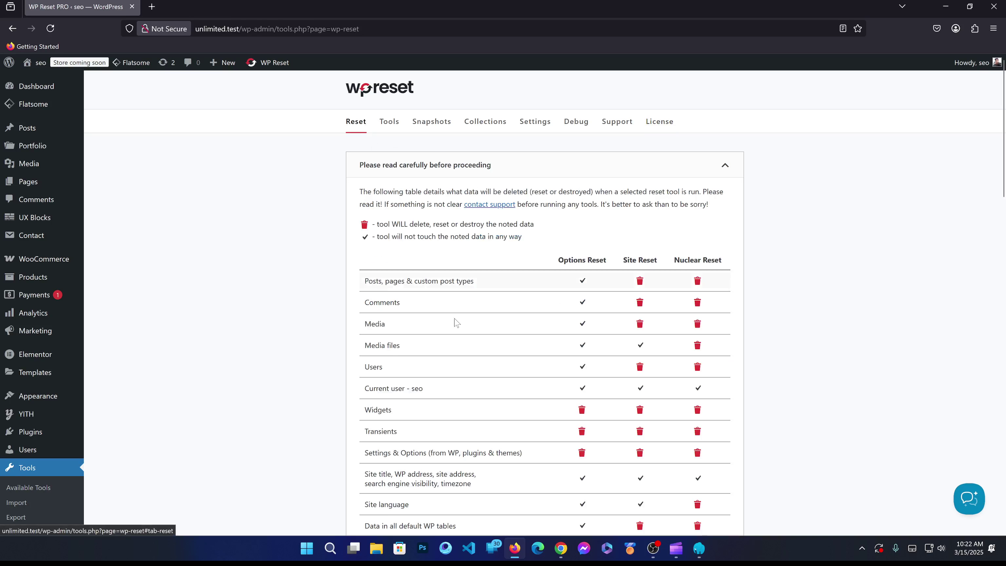
{"action": "scroll", "coordinate": [545, 369], "scroll_direction": "down", "scroll_amount": 8}
{"action": "scroll", "coordinate": [545, 368], "scroll_direction": "down", "scroll_amount": 15}
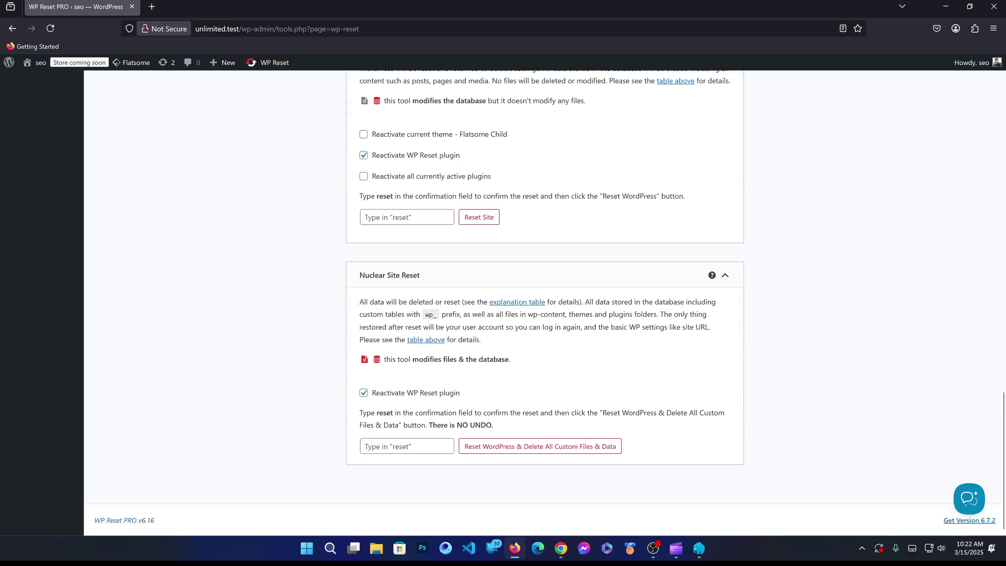
{"action": "scroll", "coordinate": [388, 311], "scroll_direction": "up", "scroll_amount": 1}
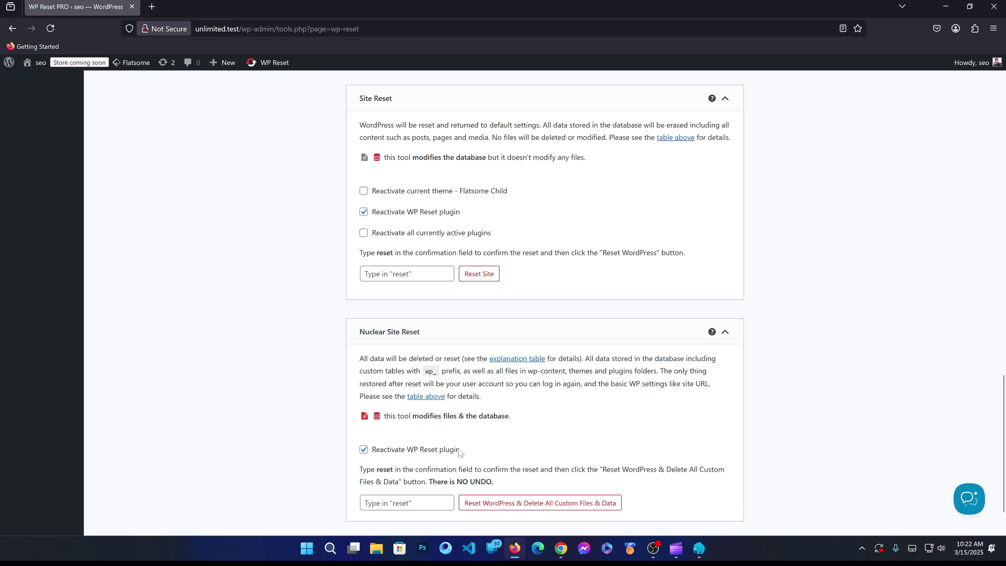
{"action": "scroll", "coordinate": [459, 452], "scroll_direction": "up", "scroll_amount": 5}
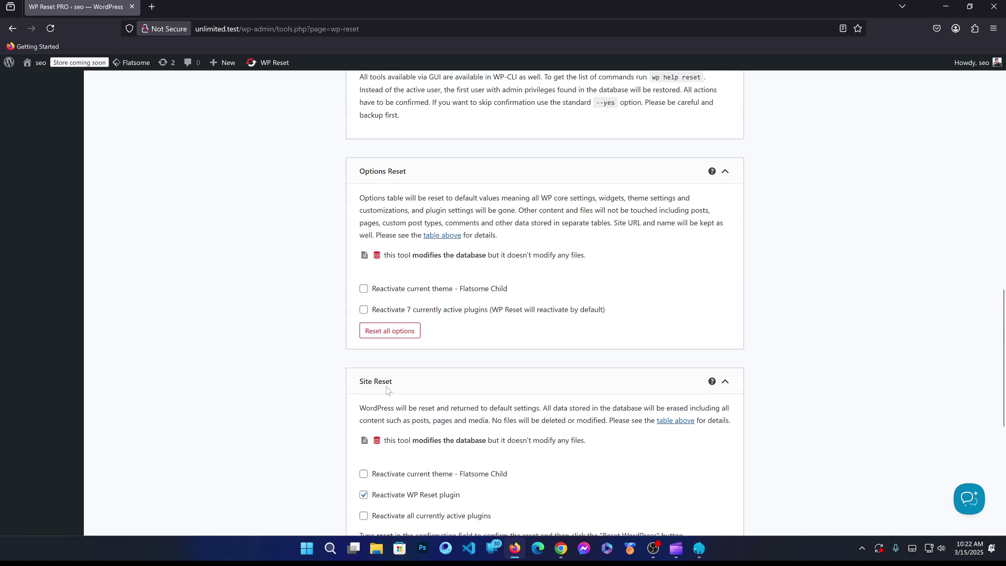
Step: Run the Nuclear Site Reset with WP Reset plugin reactivation enabled, entering "reset" as confirmation and confirming deletion of all custom files and data
{"action": "scroll", "coordinate": [376, 313], "scroll_direction": "up", "scroll_amount": 1}
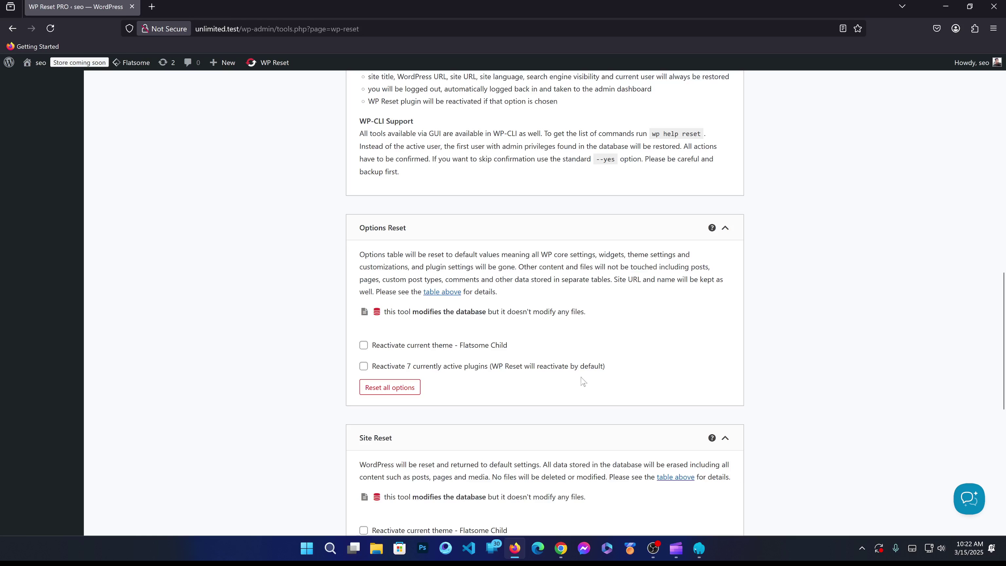
{"action": "scroll", "coordinate": [582, 381], "scroll_direction": "up", "scroll_amount": 4}
{"action": "scroll", "coordinate": [333, 329], "scroll_direction": "down", "scroll_amount": 11}
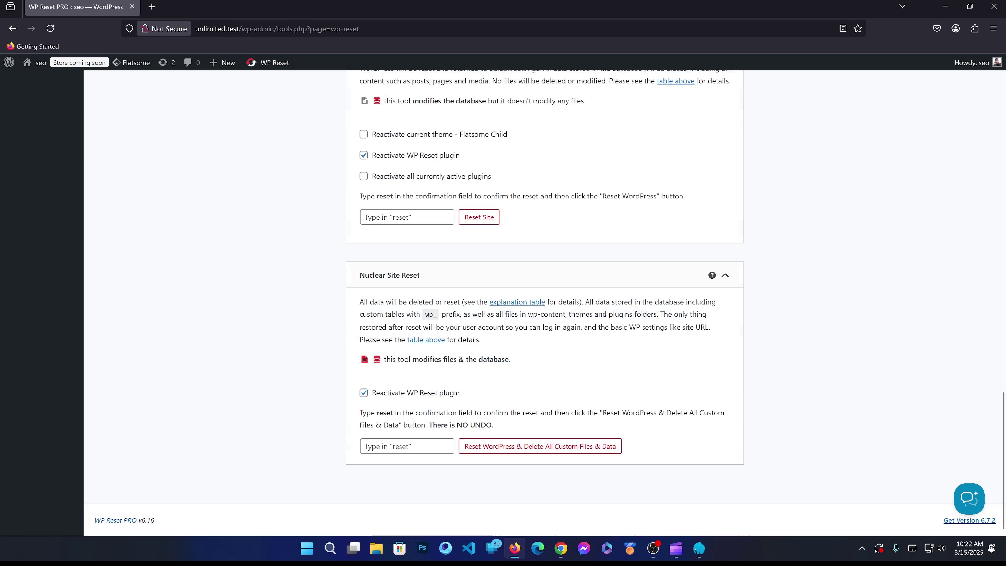
{"action": "left_click", "coordinate": [407, 446]}
{"action": "type", "text": "reset"}
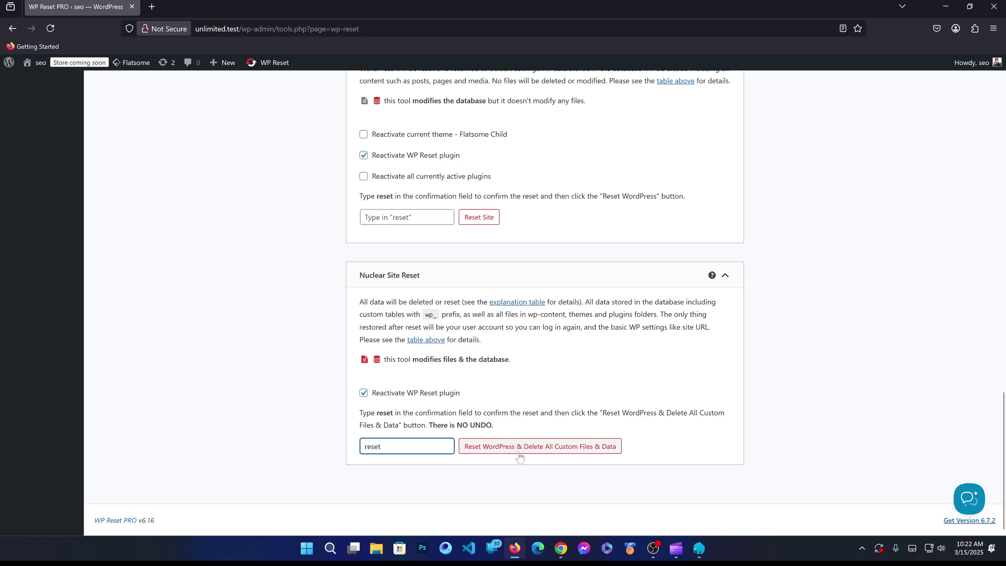
{"action": "left_click", "coordinate": [516, 447]}
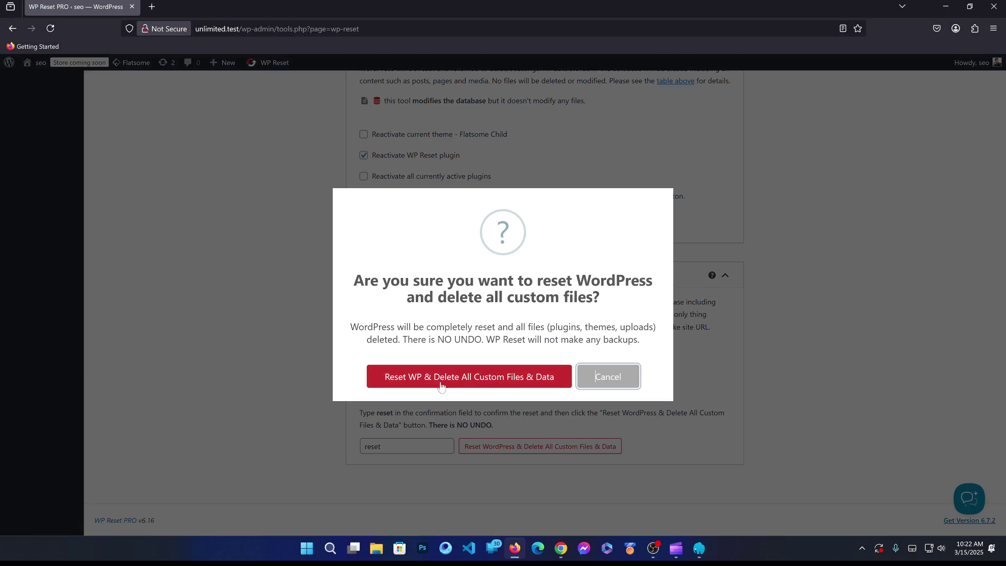
{"action": "left_click", "coordinate": [456, 381]}
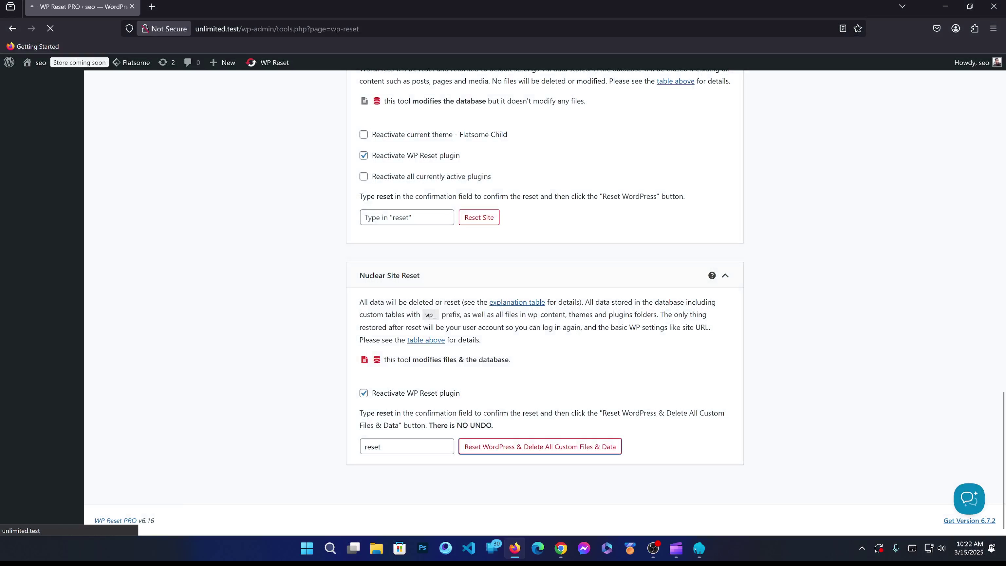
Step: Check the site after the nuclear reset by reviewing the WP Reset page, the installed plugins and the themes
{"action": "scroll", "coordinate": [270, 224], "scroll_direction": "up", "scroll_amount": 20}
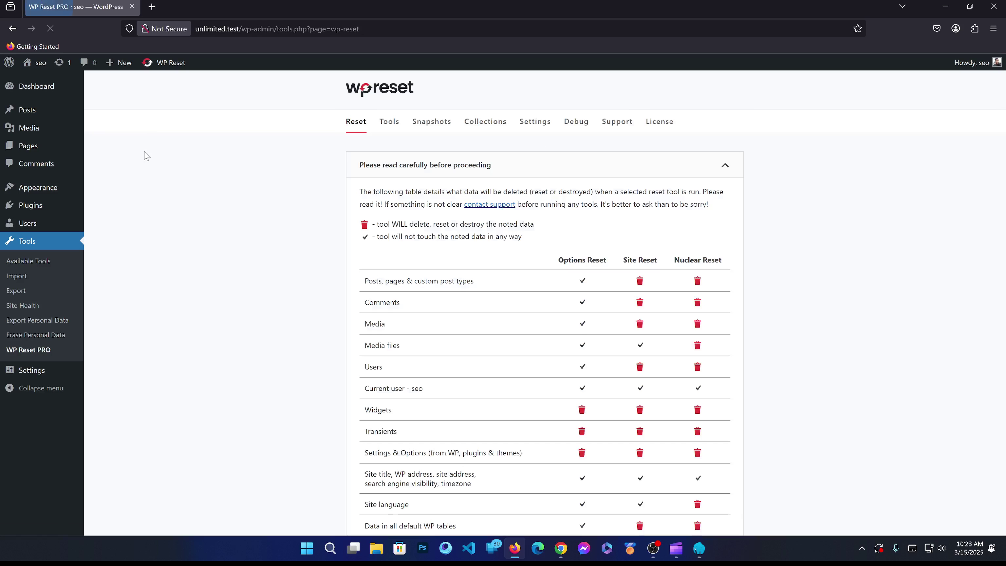
{"action": "scroll", "coordinate": [541, 261], "scroll_direction": "down", "scroll_amount": 20}
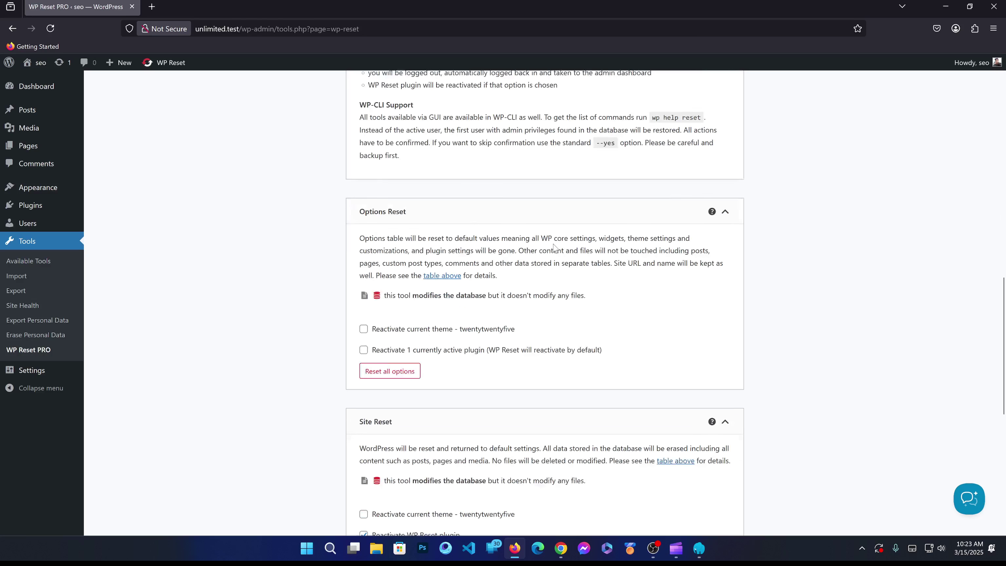
{"action": "scroll", "coordinate": [299, 281], "scroll_direction": "up", "scroll_amount": 20}
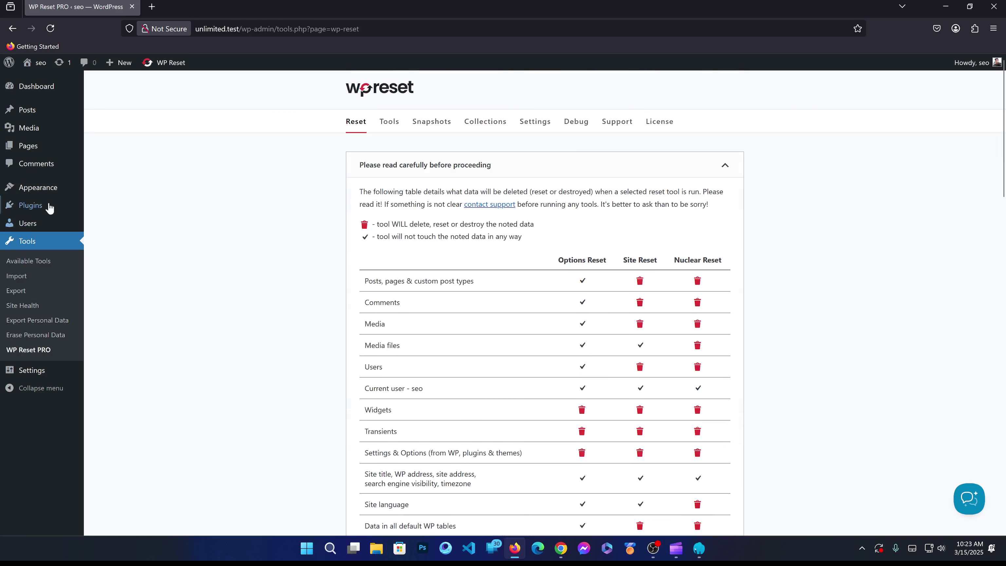
{"action": "left_click", "coordinate": [15, 206]}
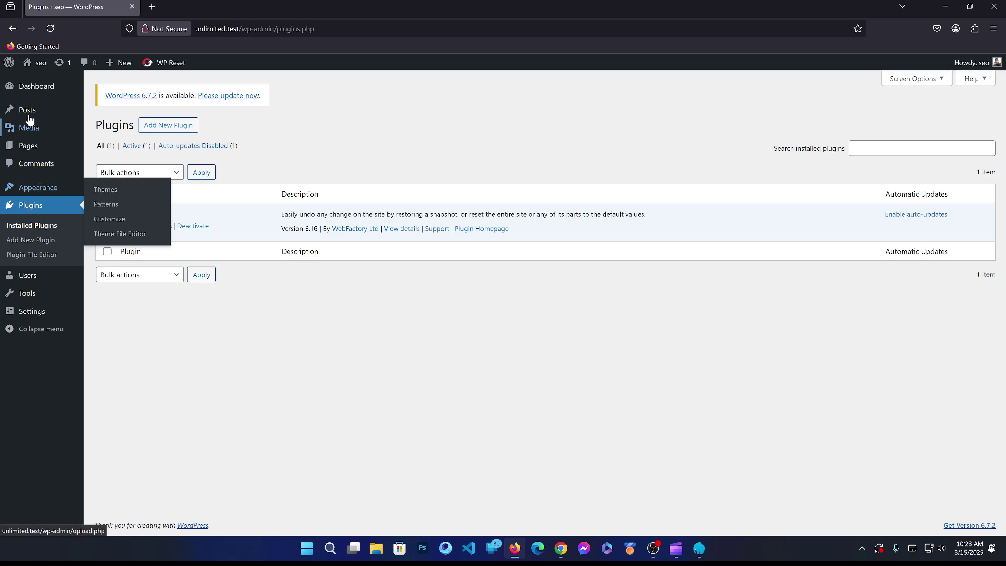
{"action": "left_click", "coordinate": [36, 187]}
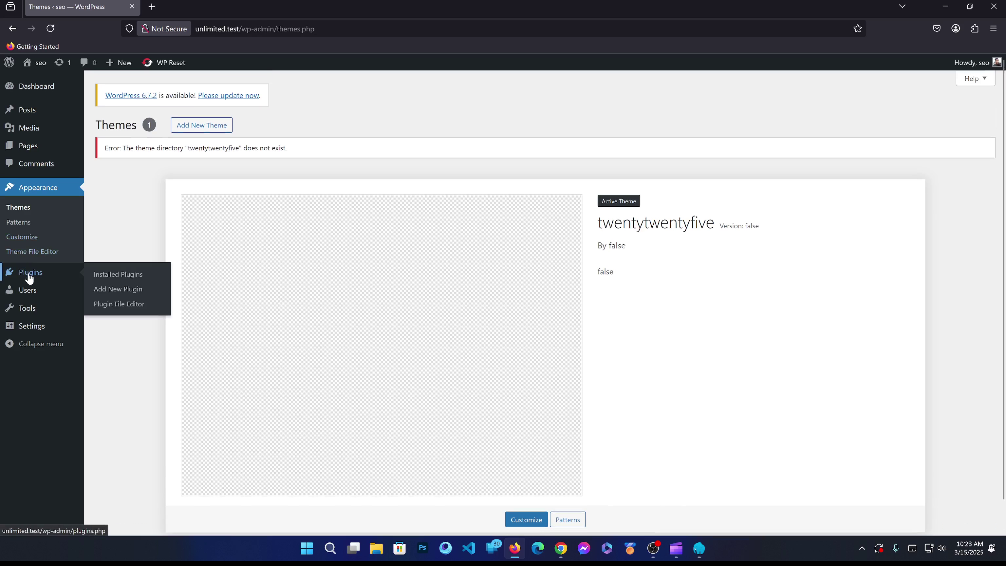
{"action": "left_click", "coordinate": [24, 273]}
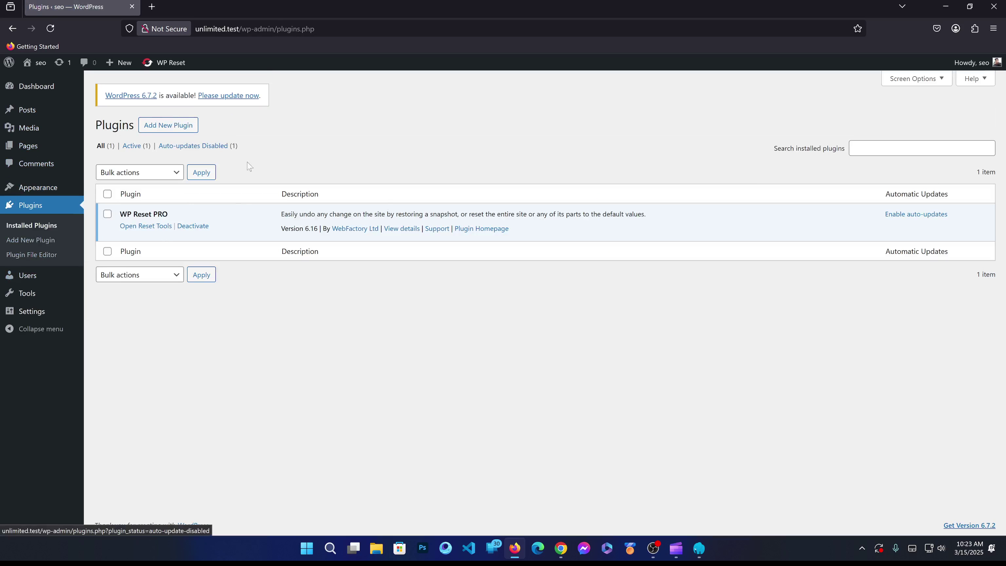
{"action": "left_click", "coordinate": [654, 547]}
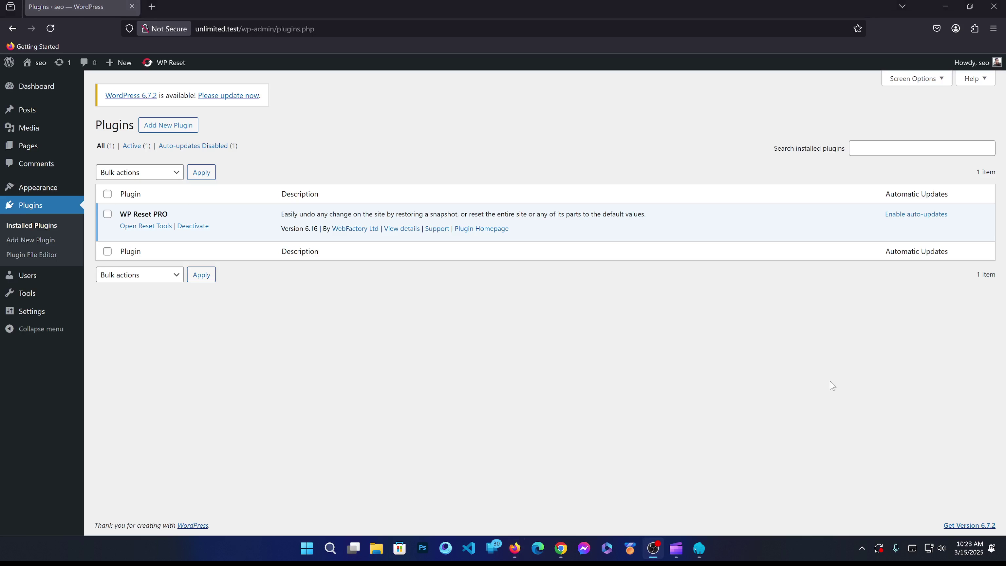